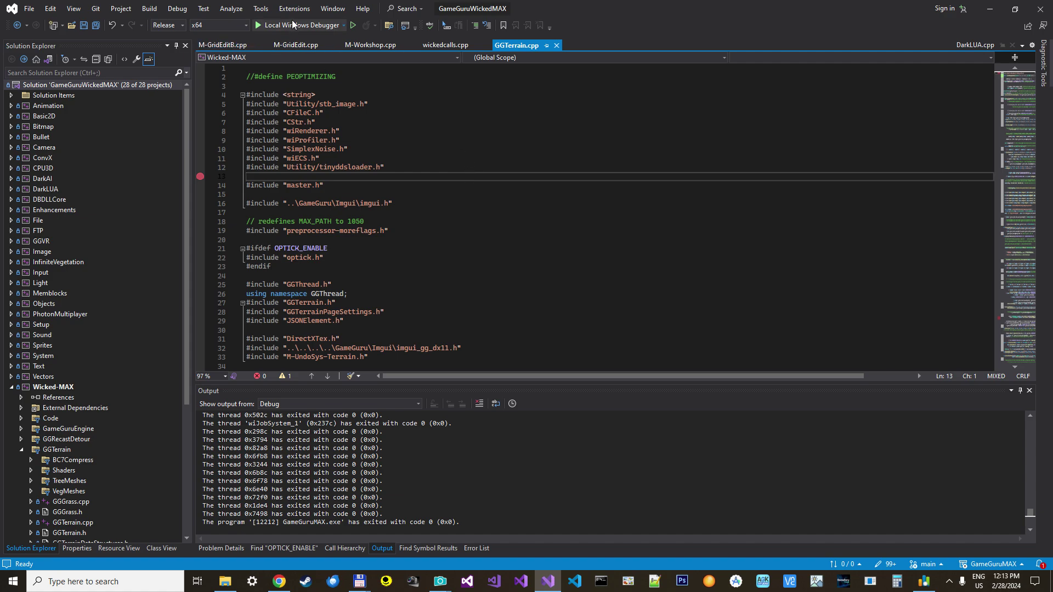
Step: Build and run GameGuru MAX in the local Windows debugger with PEOPTIMIZING commented out, and leave the hub for the level editor
double_click(292, 76)
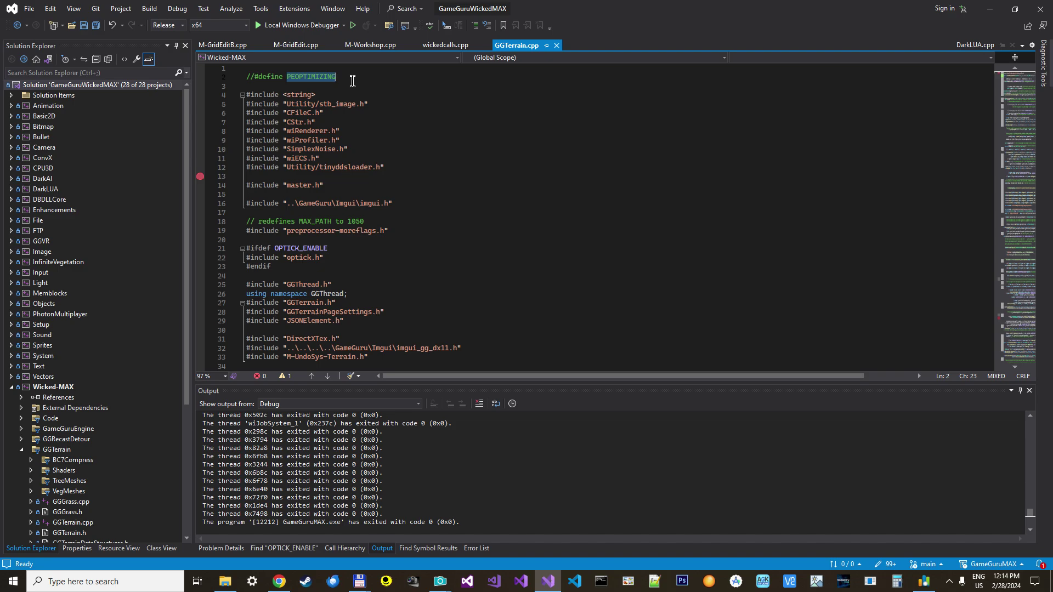
left_click(352, 81)
left_click(300, 25)
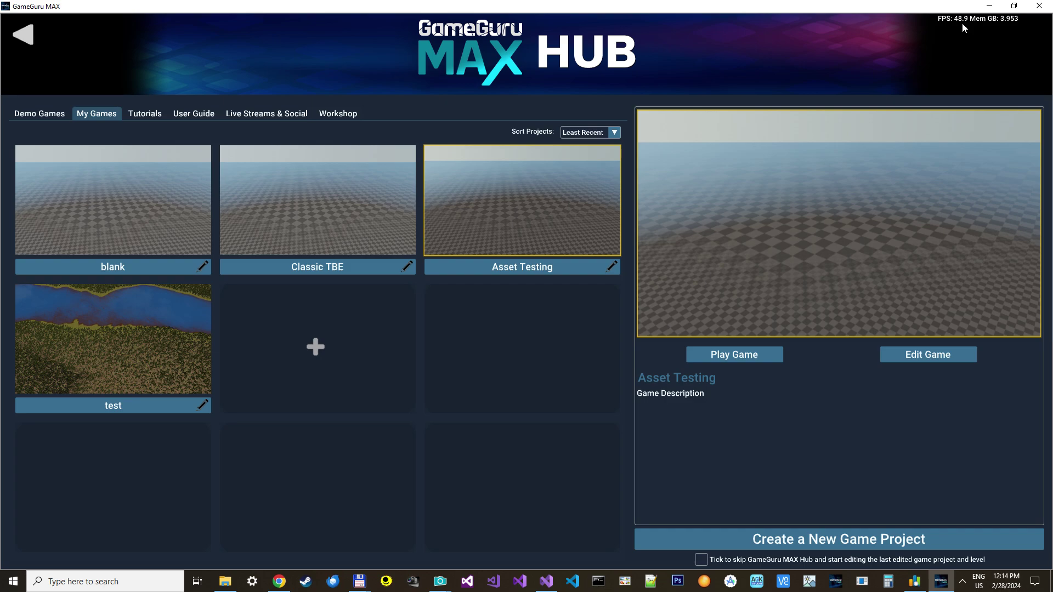
left_click(23, 34)
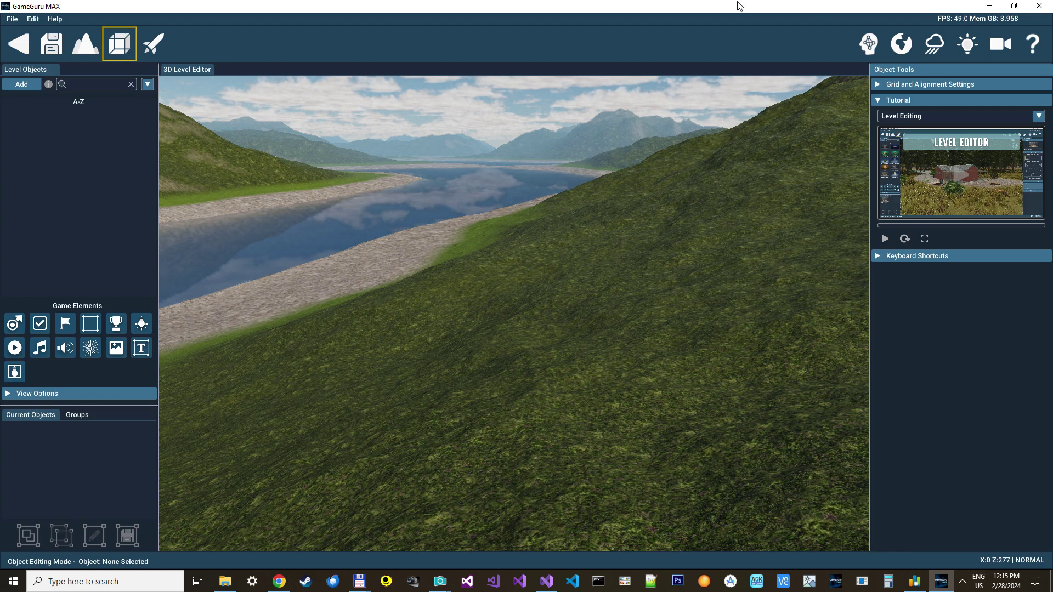
Step: Examine the frame rate in the default level while moving the camera around the river and the mountain
right_click_drag(617, 313, 571, 312)
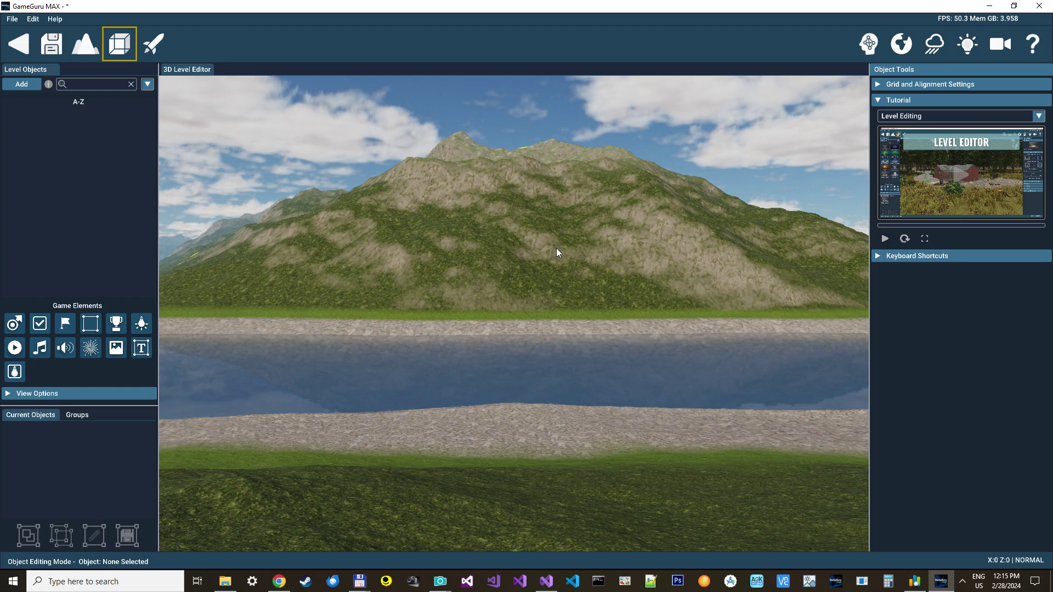
mouse_move(562, 278)
right_mouse_down()
mouse_move(543, 186)
mouse_move(565, 276)
right_mouse_up()
key("w")
key("s")
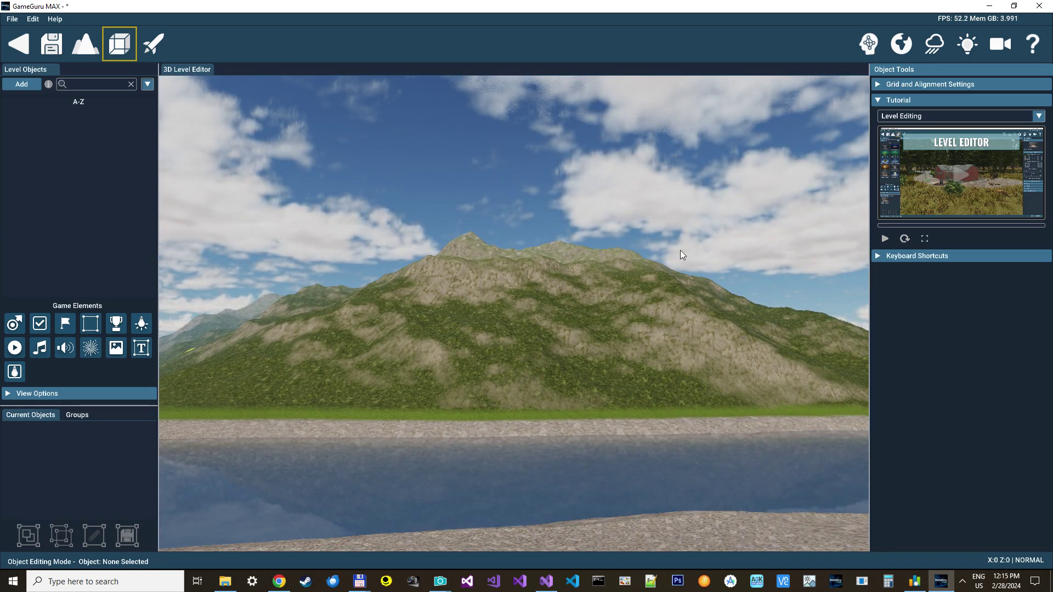
right_click_drag(536, 313, 538, 345)
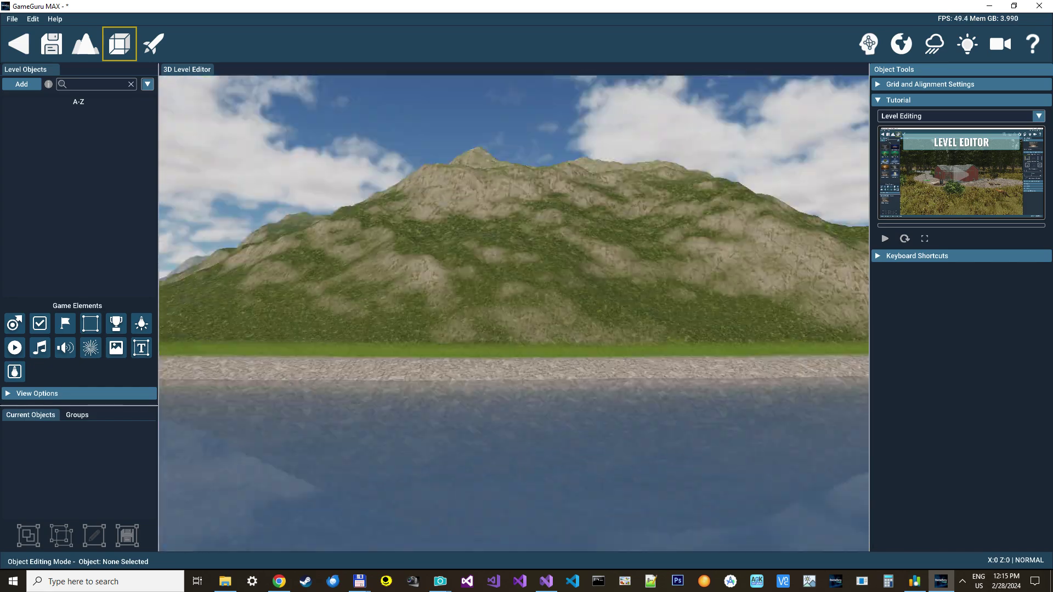
Step: Open the recent level island showdown.fpm without saving the current one, check its frame rate and close GameGuru MAX
left_click(12, 19)
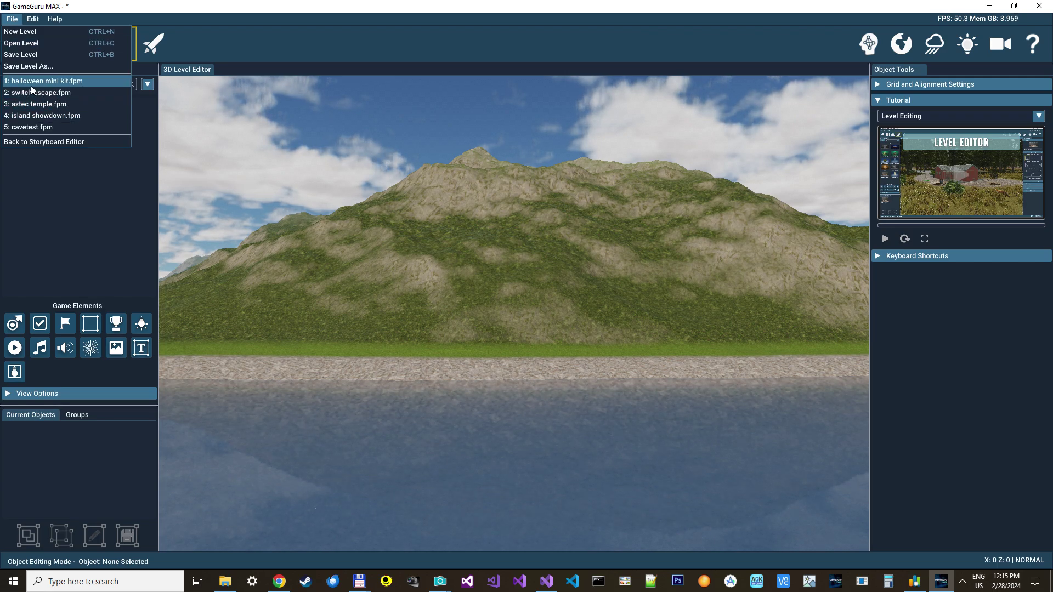
left_click(36, 115)
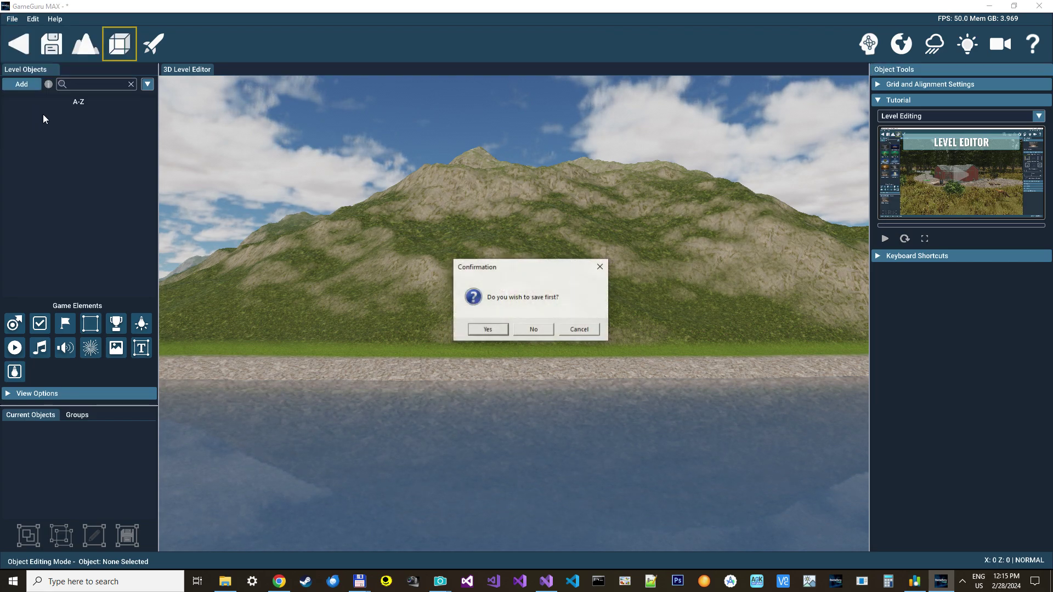
left_click(533, 329)
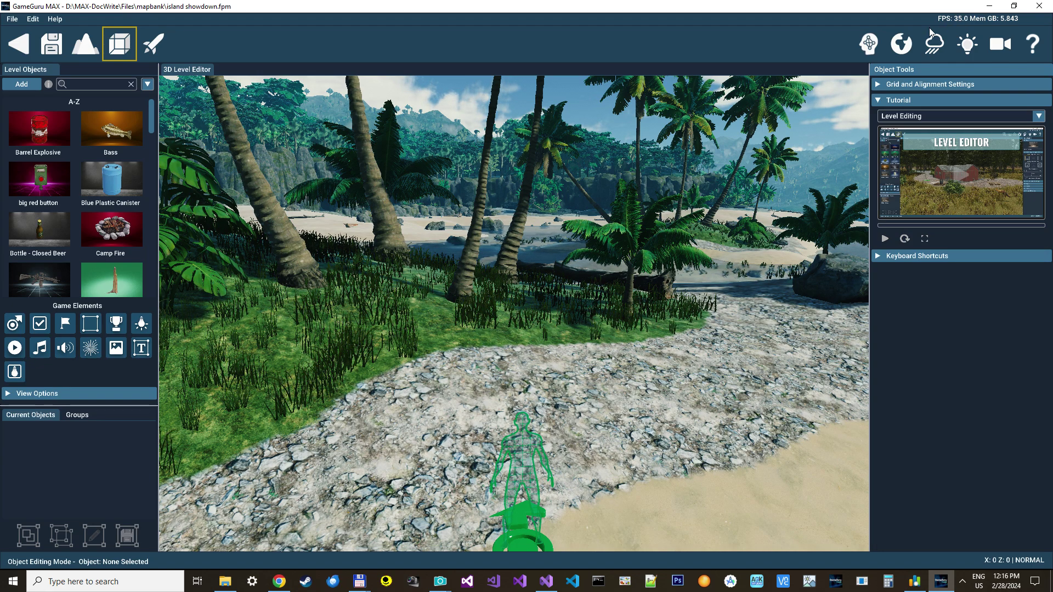
left_click(1039, 6)
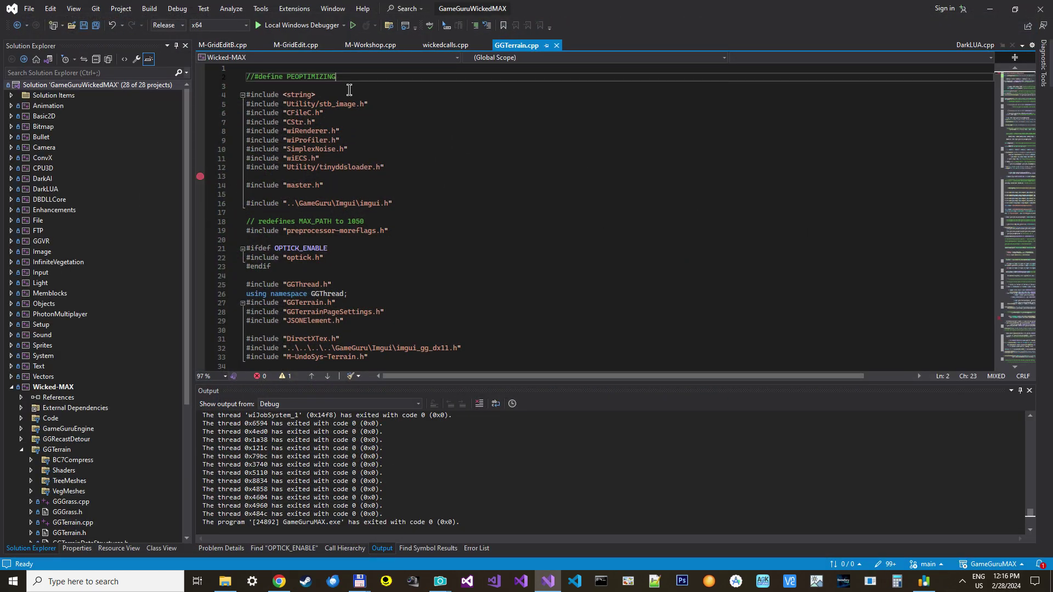
Step: Uncomment the PEOPTIMIZING define on line 2 of GGTerrain.cpp
key("Up")
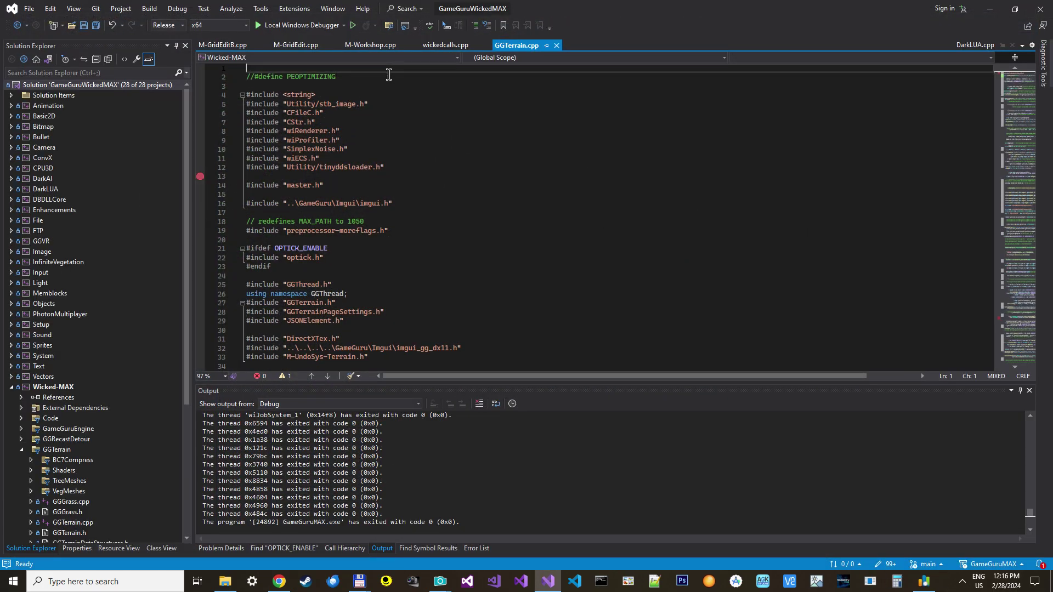
key("Down")
key("Delete")
key("Delete")
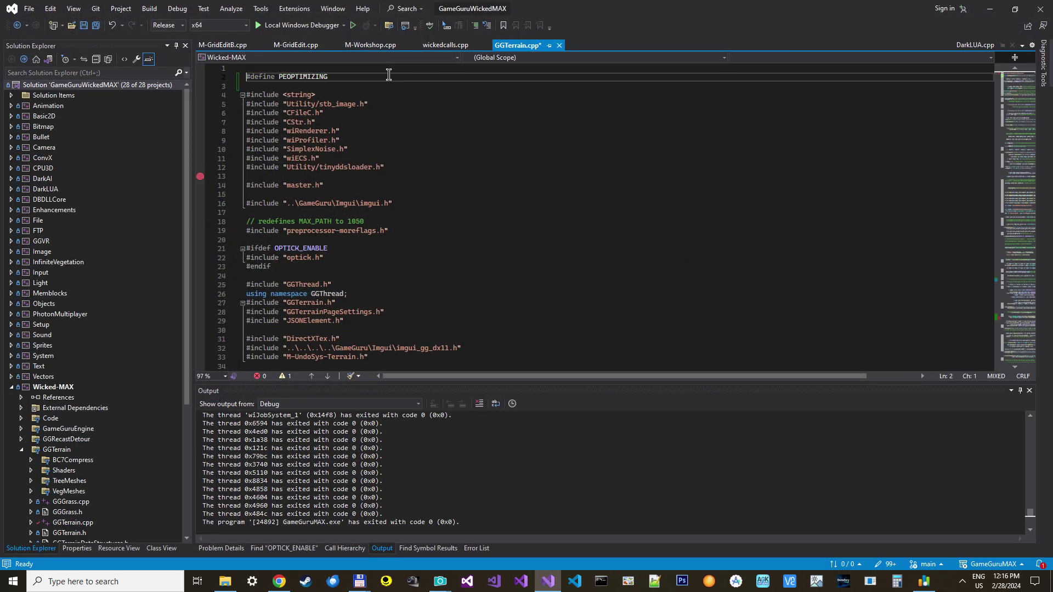
left_click(368, 85)
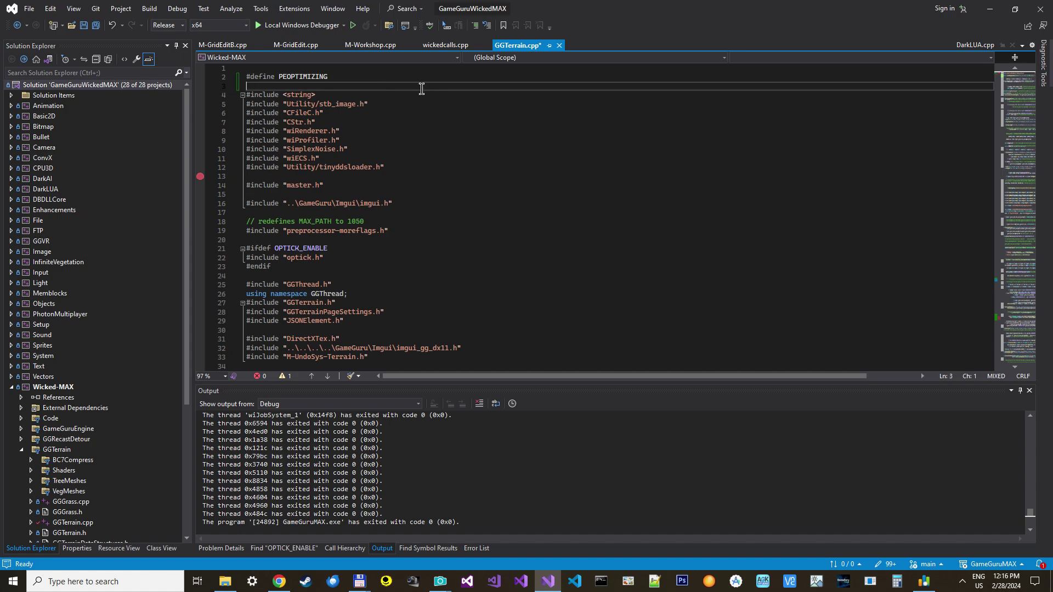
Step: Rebuild and run GameGuru MAX in the local Windows debugger with PEOPTIMIZING defined, and leave the hub for the level editor
left_click(310, 26)
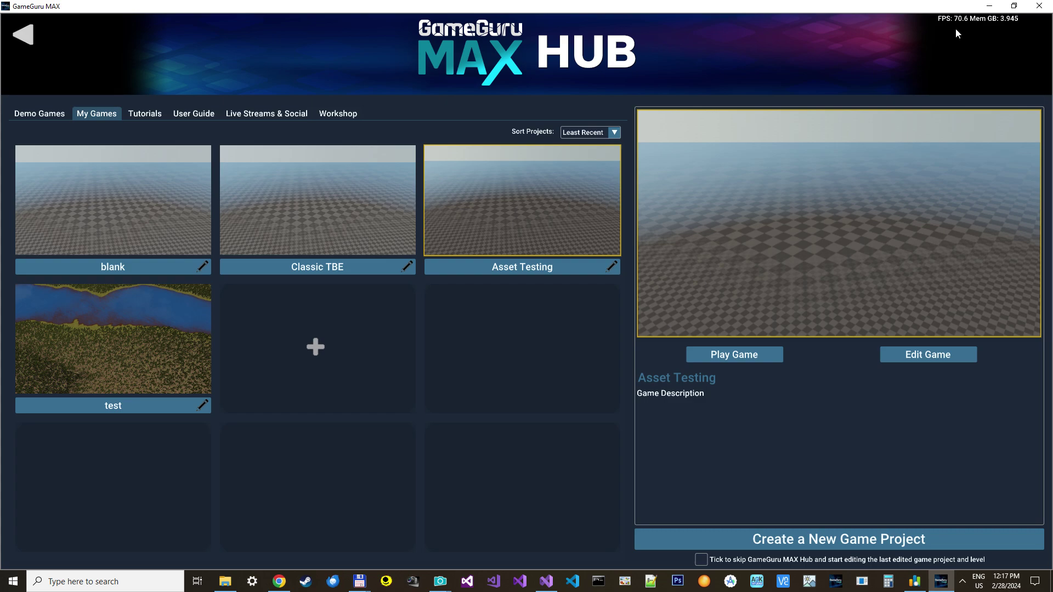
left_click(23, 35)
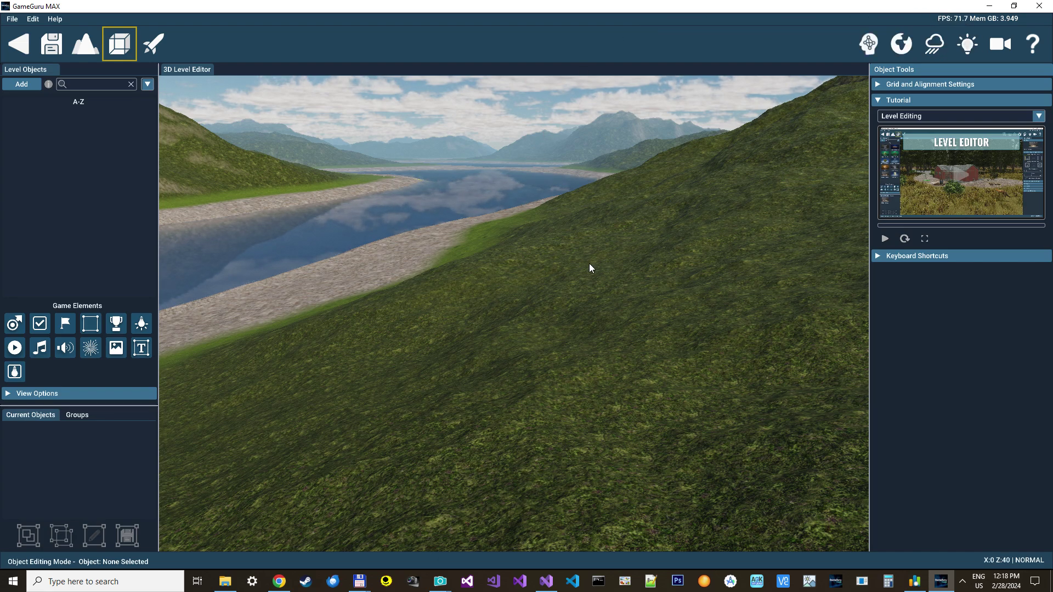
Step: Examine the frame rate in the default level while flying the camera across the river, over the mountain and back
right_click_drag(589, 263, 398, 259)
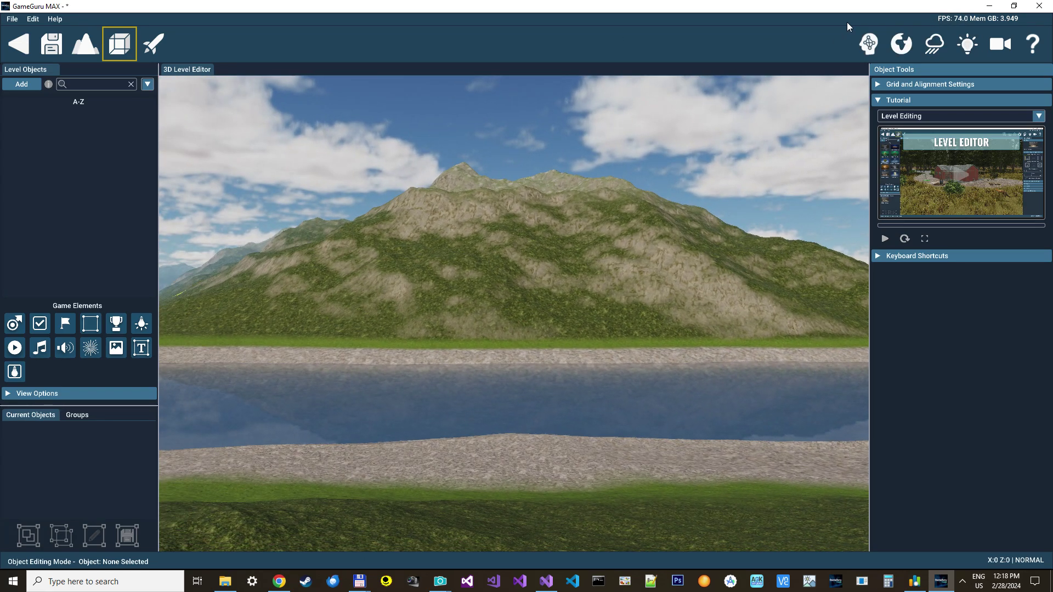
mouse_move(589, 265)
right_mouse_down()
mouse_move(568, 287)
mouse_move(577, 270)
right_mouse_up()
key("w")
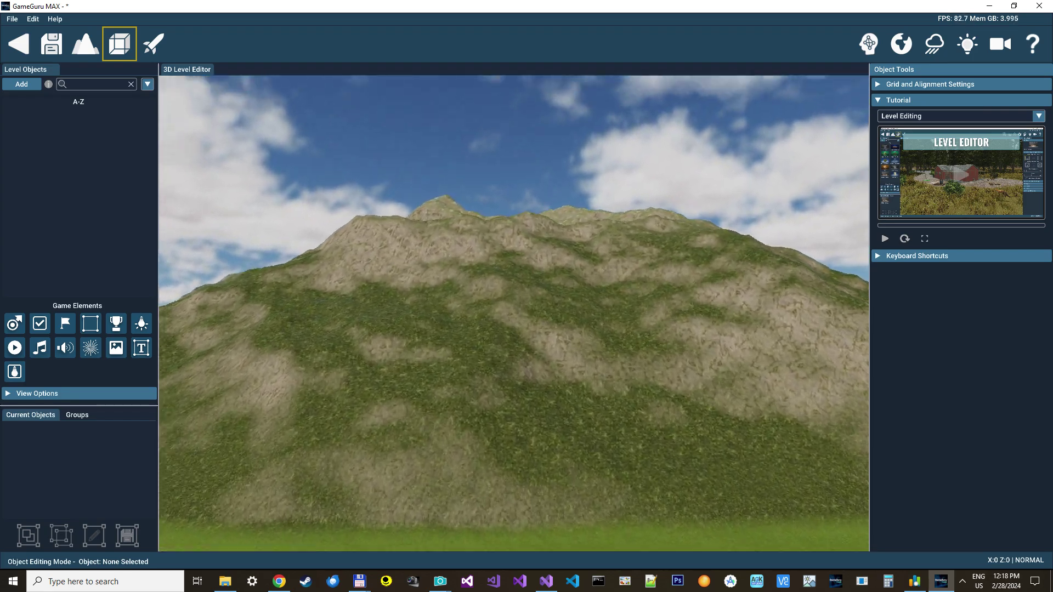
key("w")
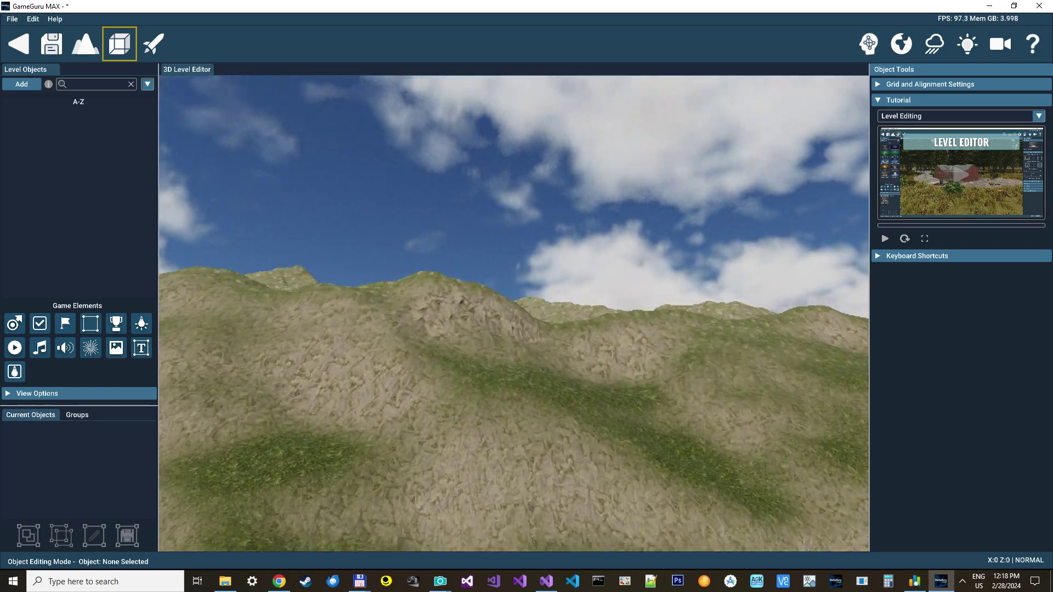
key("w")
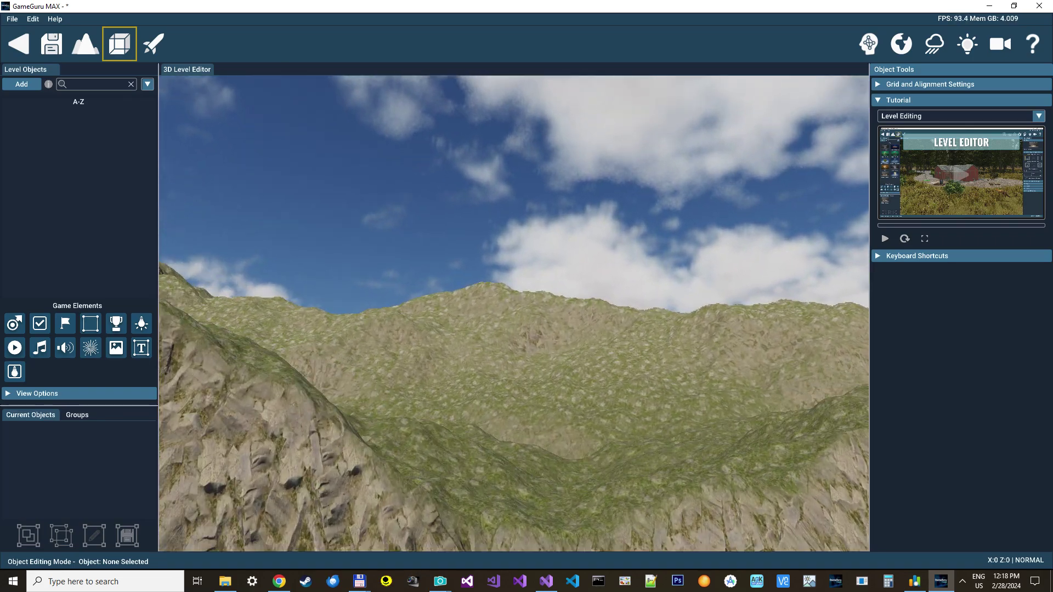
key("w")
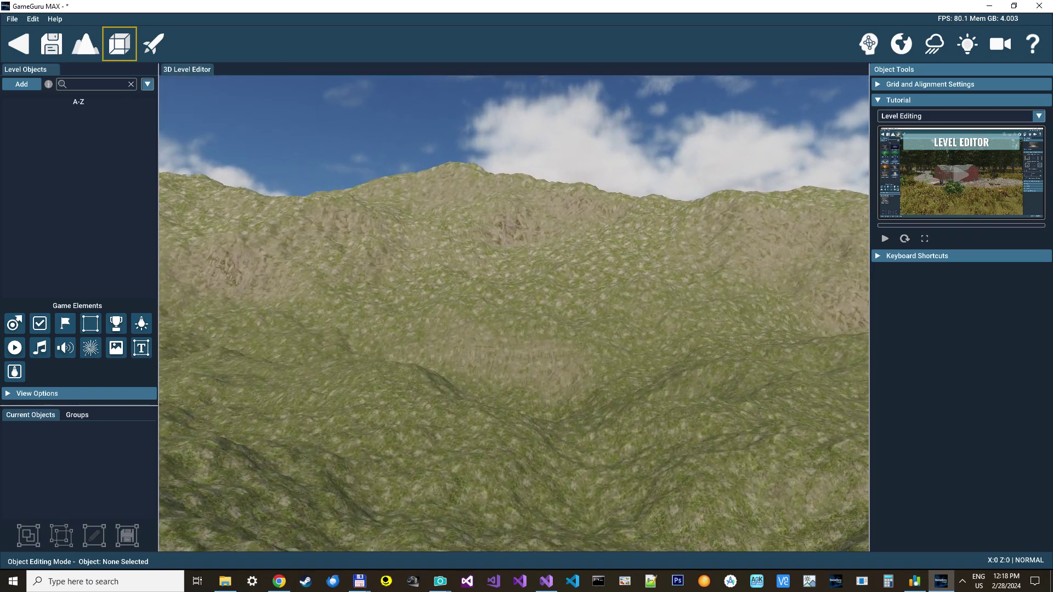
key("s")
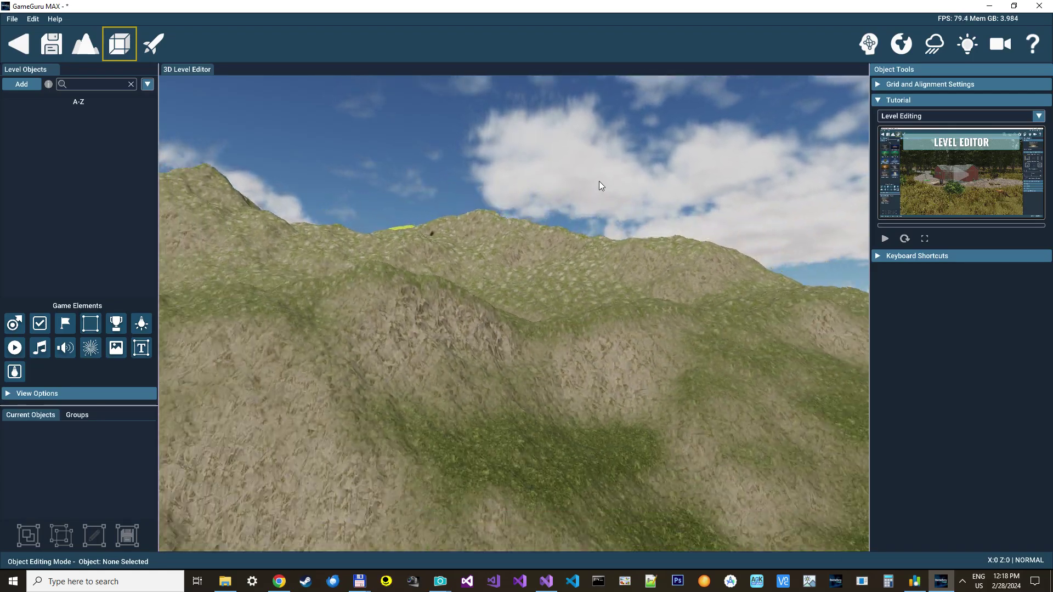
key("s")
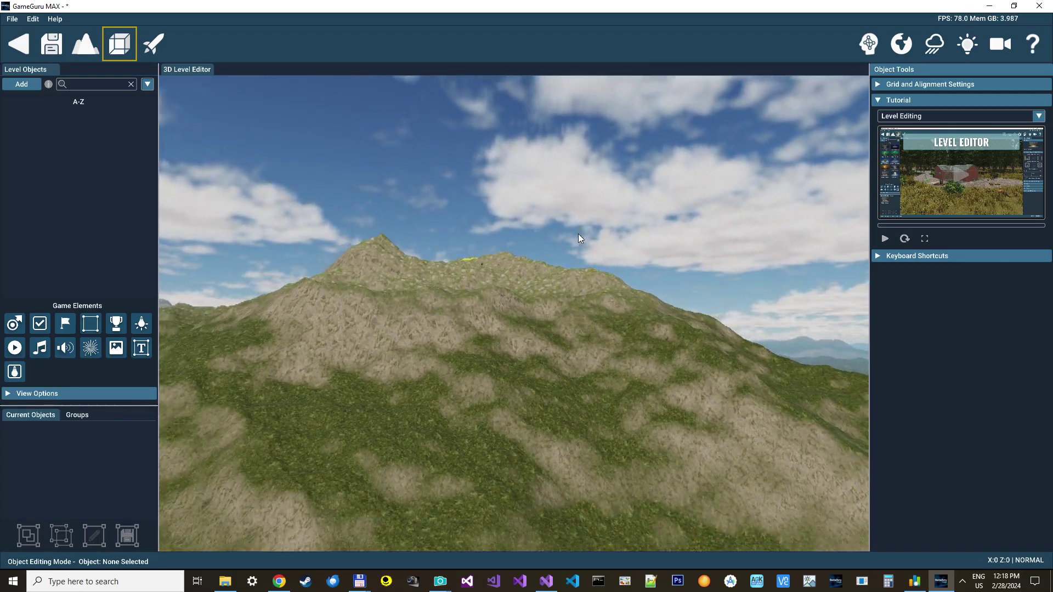
key("s")
right_click_drag(577, 246, 584, 213)
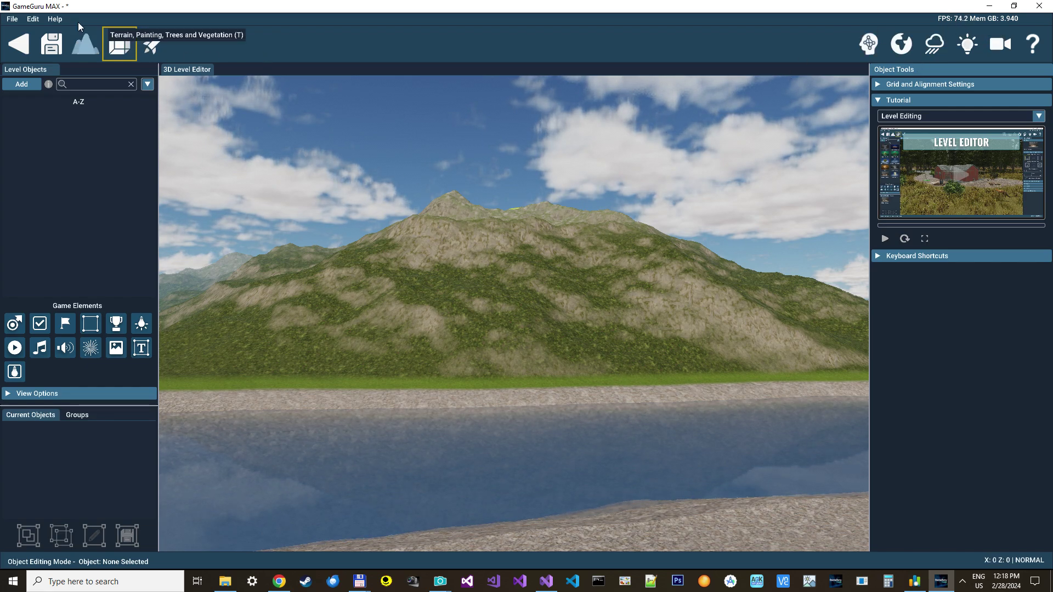
Step: Open the recent level island showdown.fpm without saving the current one, and check its frame rate around the player start on the beach
left_click(17, 19)
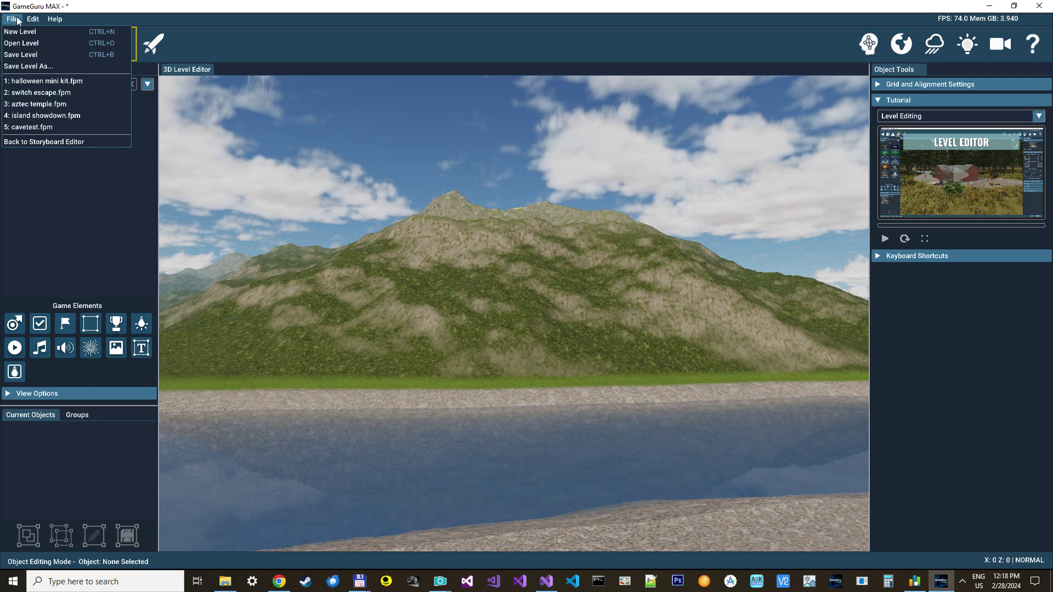
left_click(26, 117)
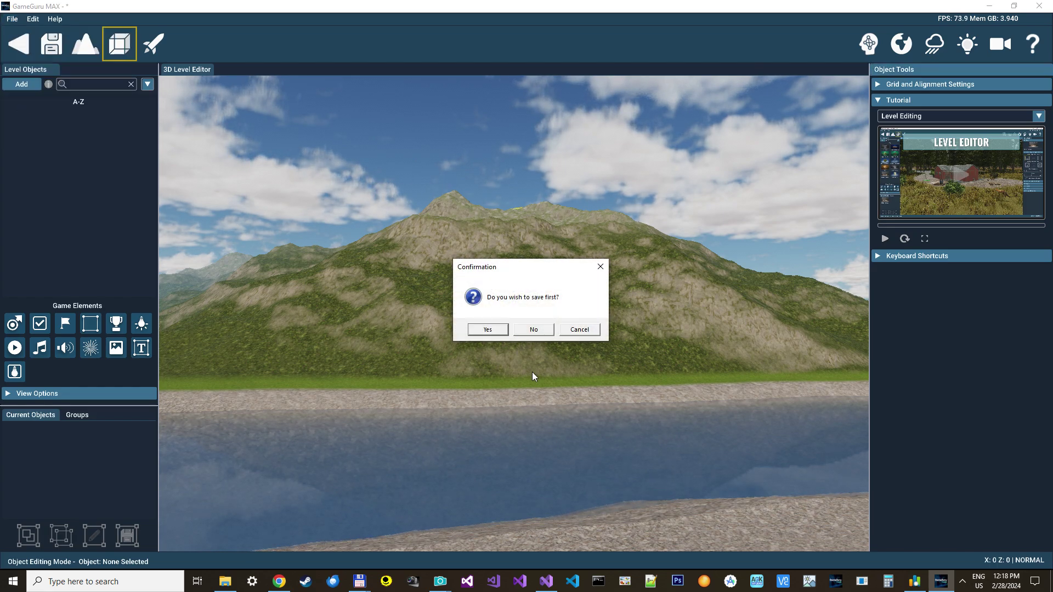
left_click(534, 329)
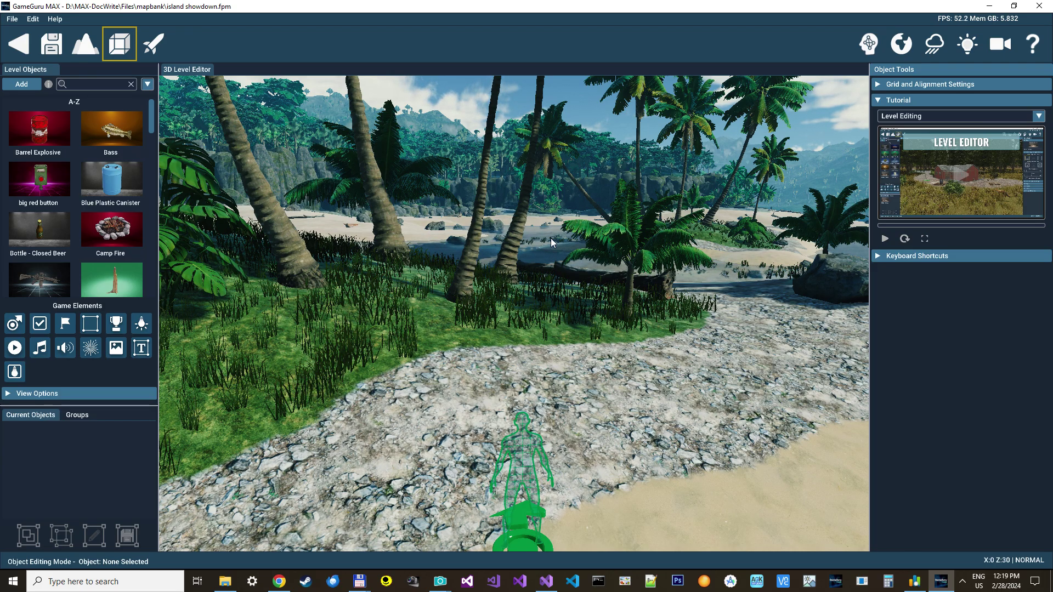
right_click_drag(546, 294, 531, 306)
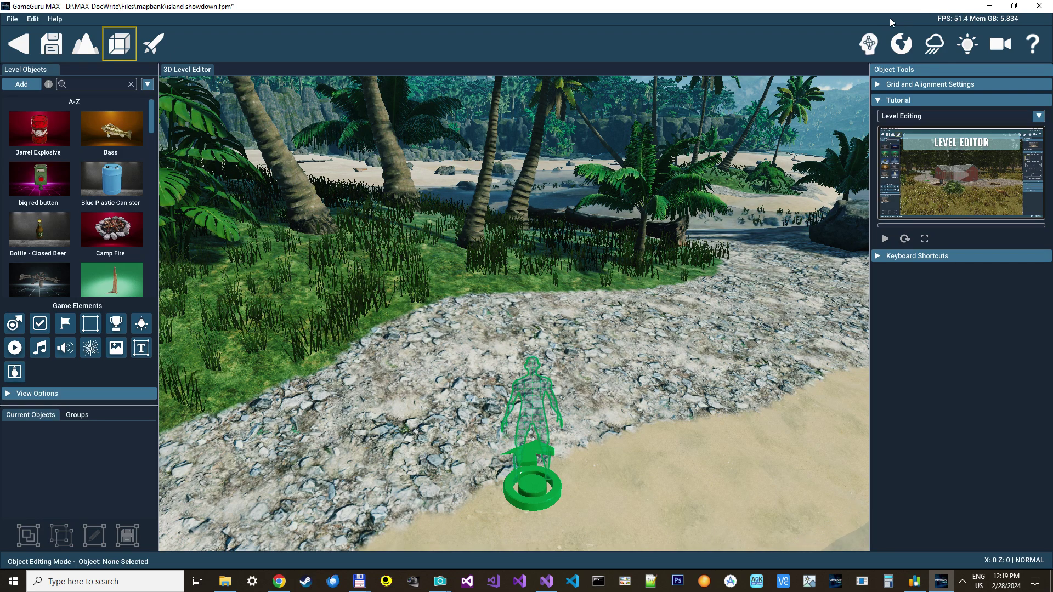
right_click_drag(488, 241, 466, 218)
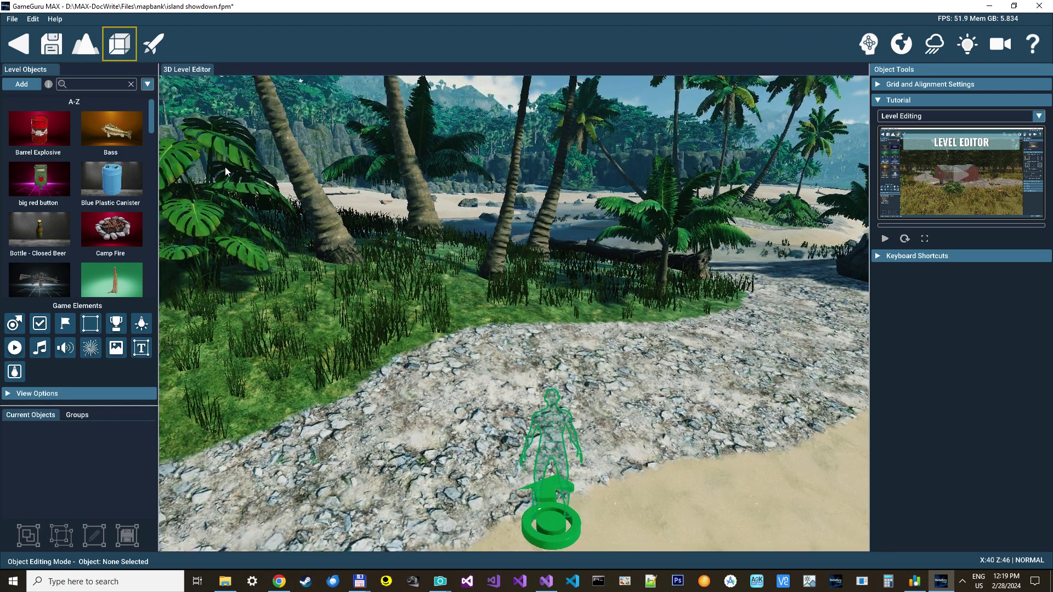